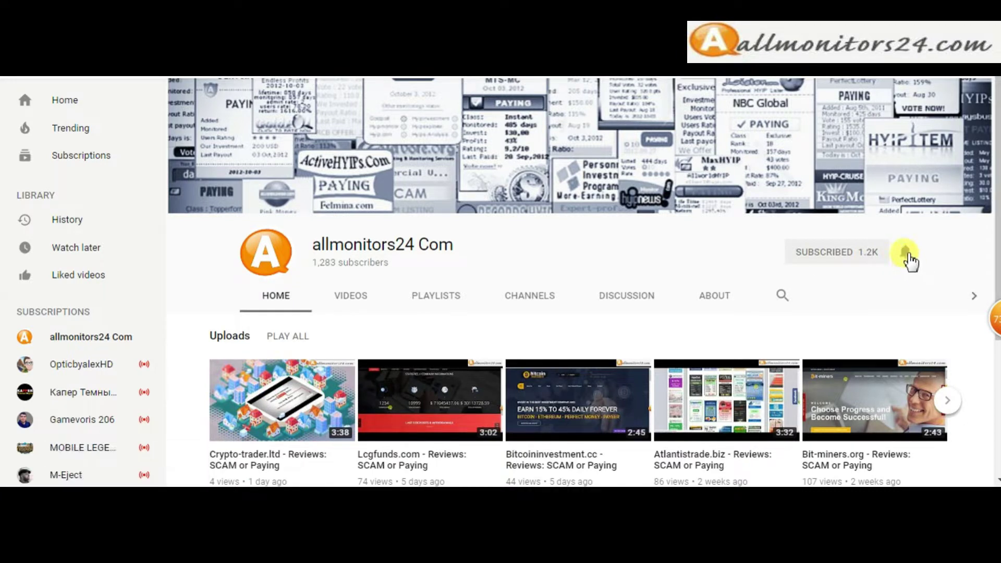
- Switch the allmonitors24 Com channel's bell to all notifications
click(905, 252)
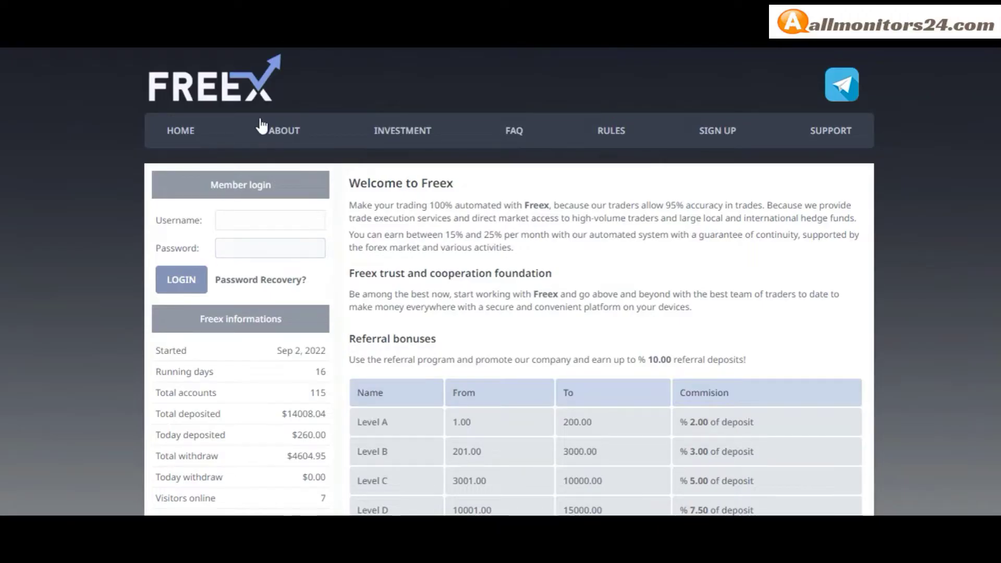
scroll(403, 149, down, 5)
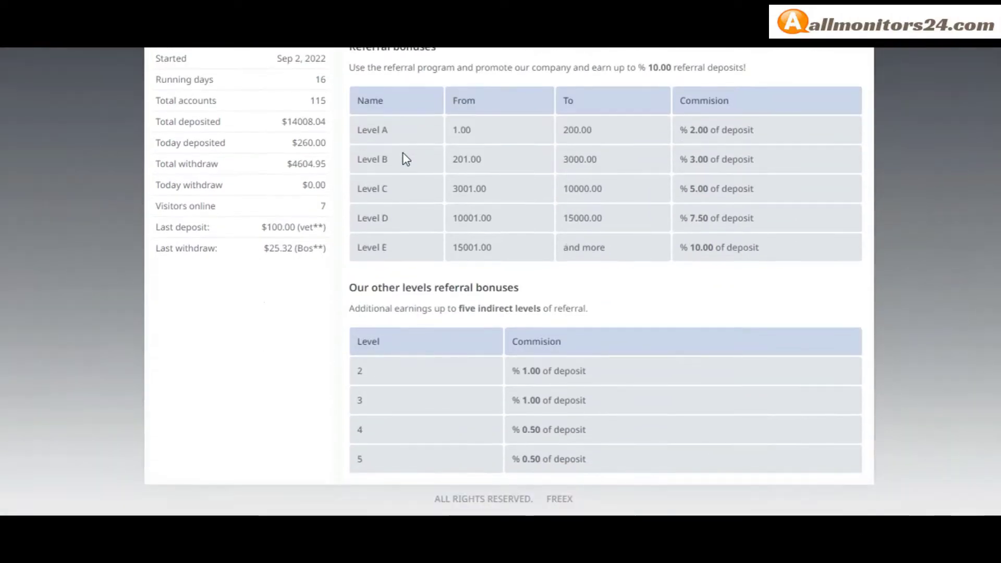
scroll(404, 156, up, 5)
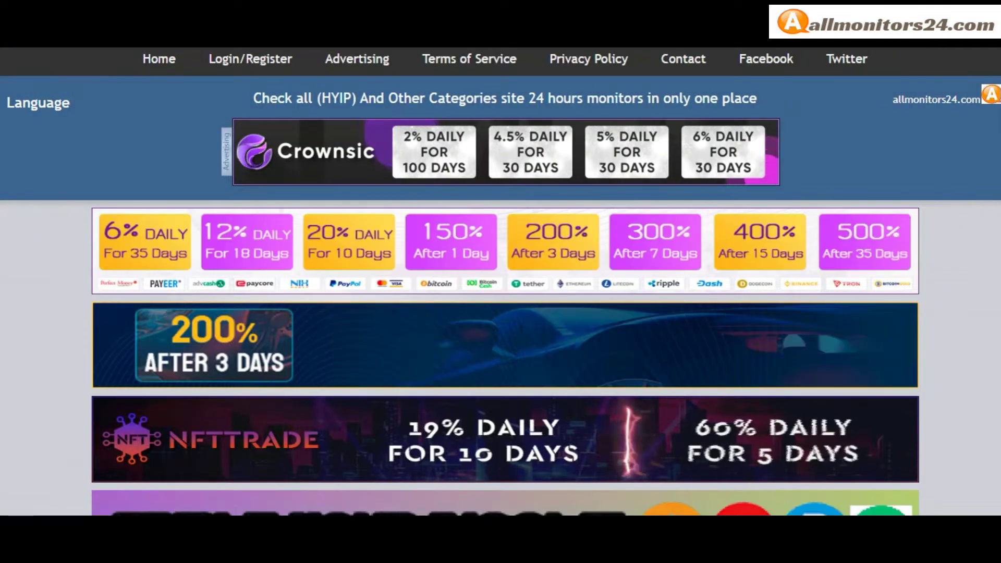
scroll(346, 279, down, 3)
scroll(425, 227, down, 3)
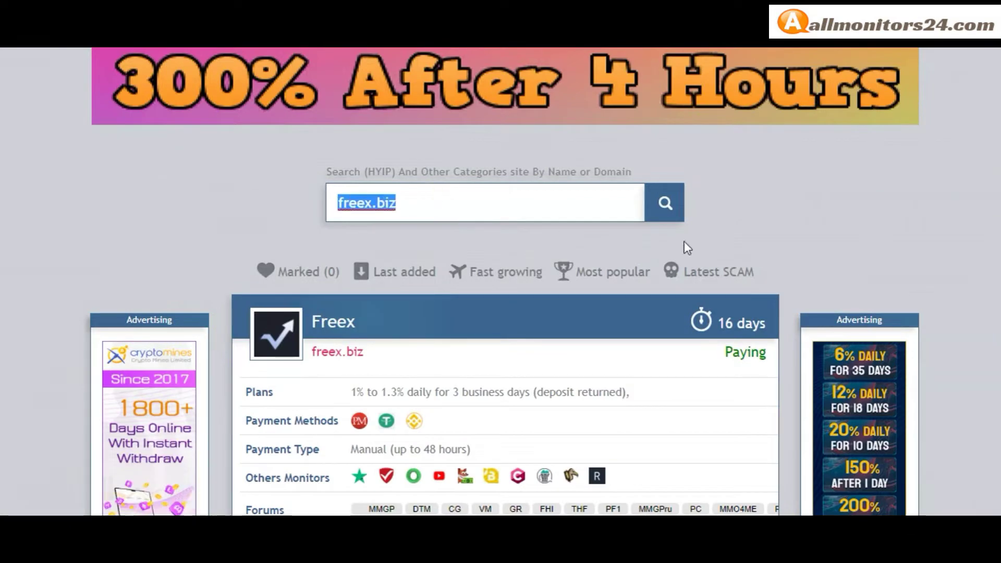
scroll(684, 248, down, 1)
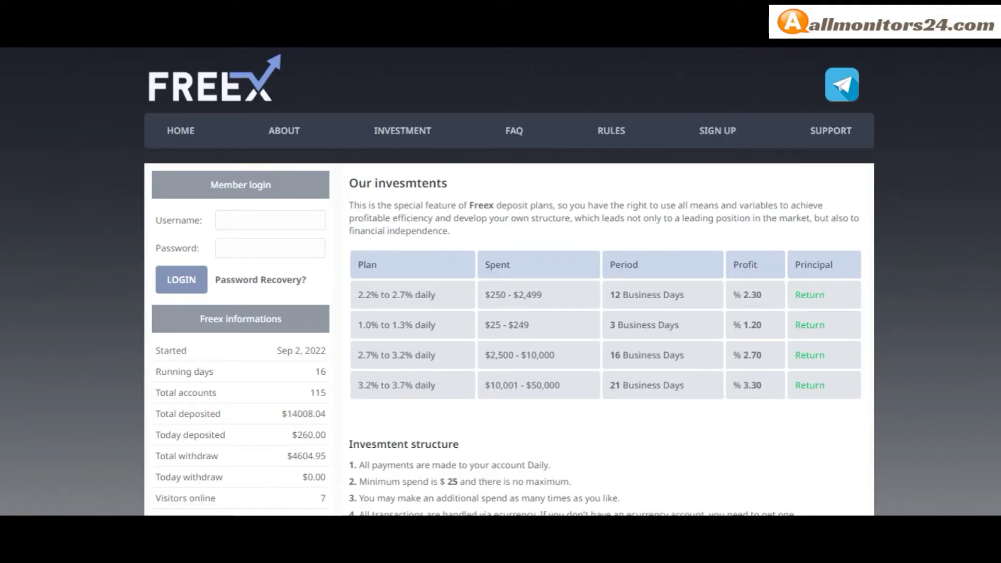
scroll(491, 263, down, 2)
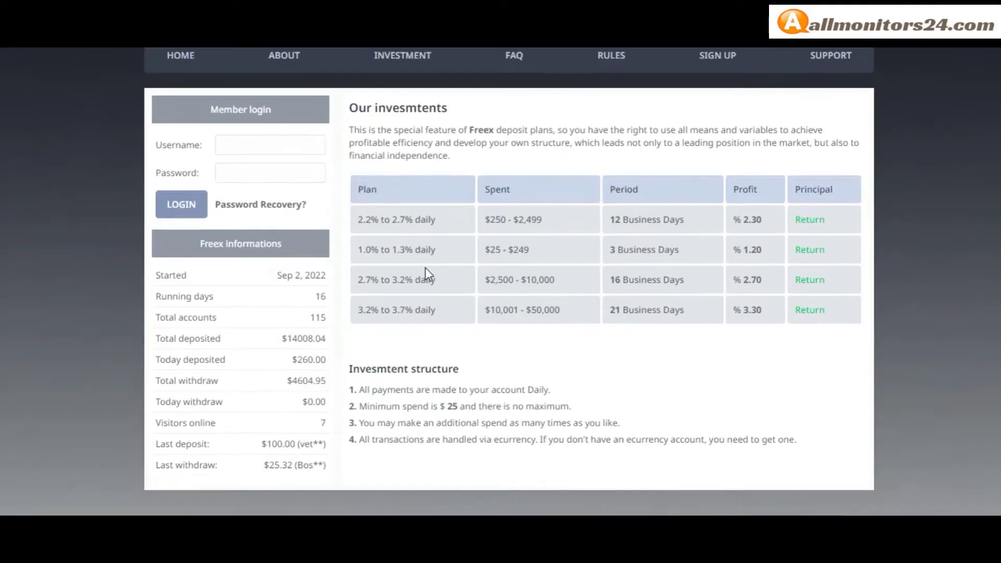
scroll(381, 272, down, 1)
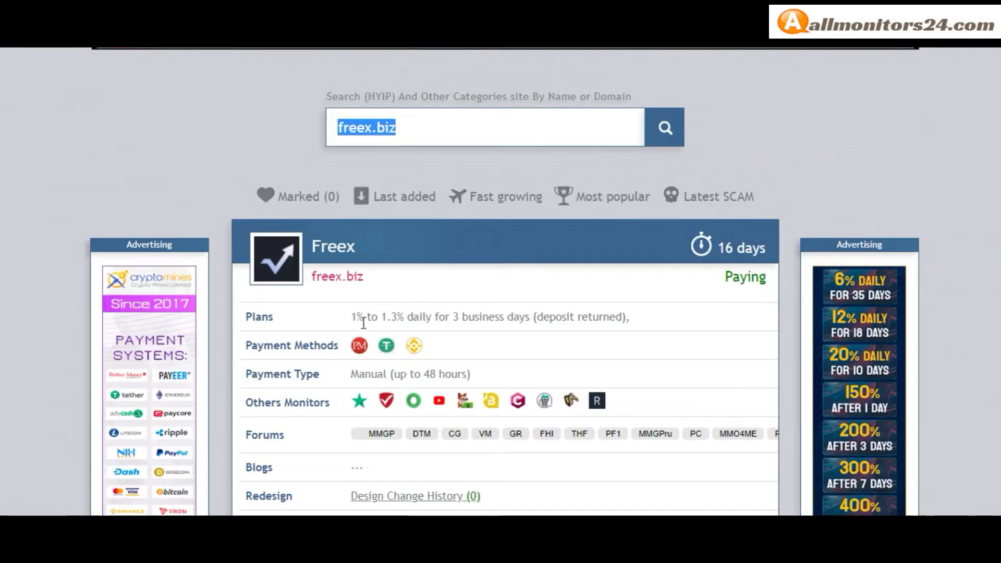
scroll(430, 353, down, 2)
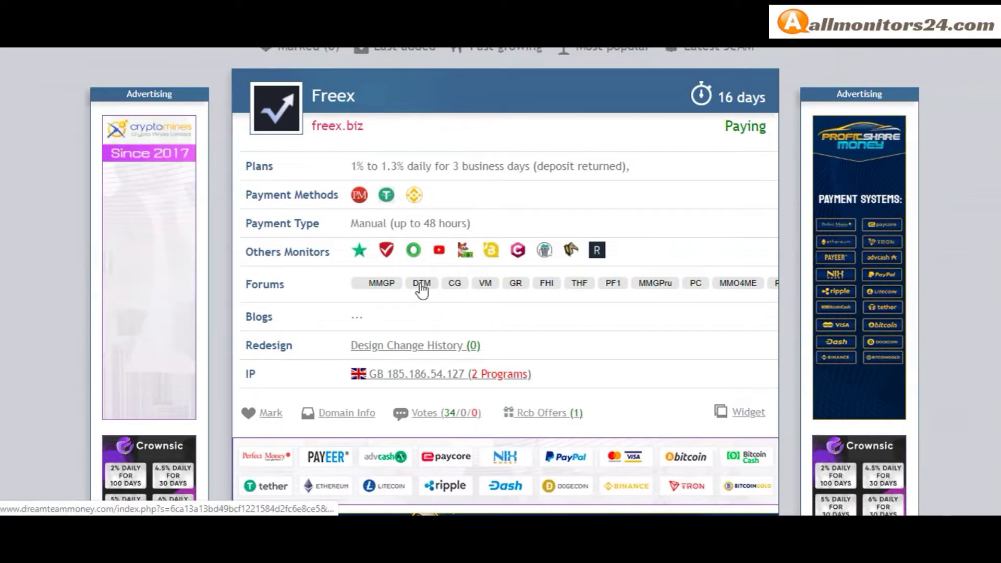
scroll(595, 282, down, 2)
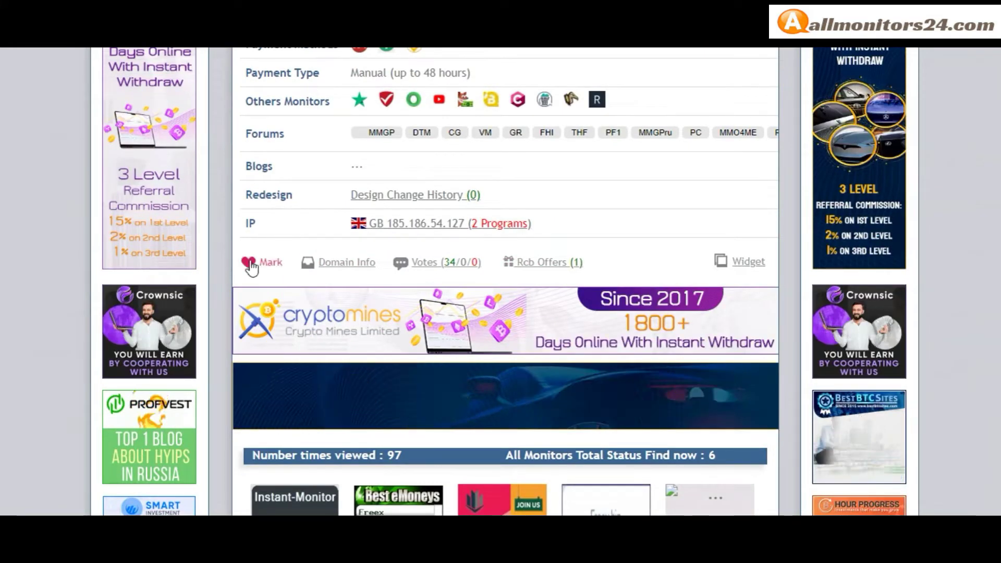
scroll(274, 270, up, 4)
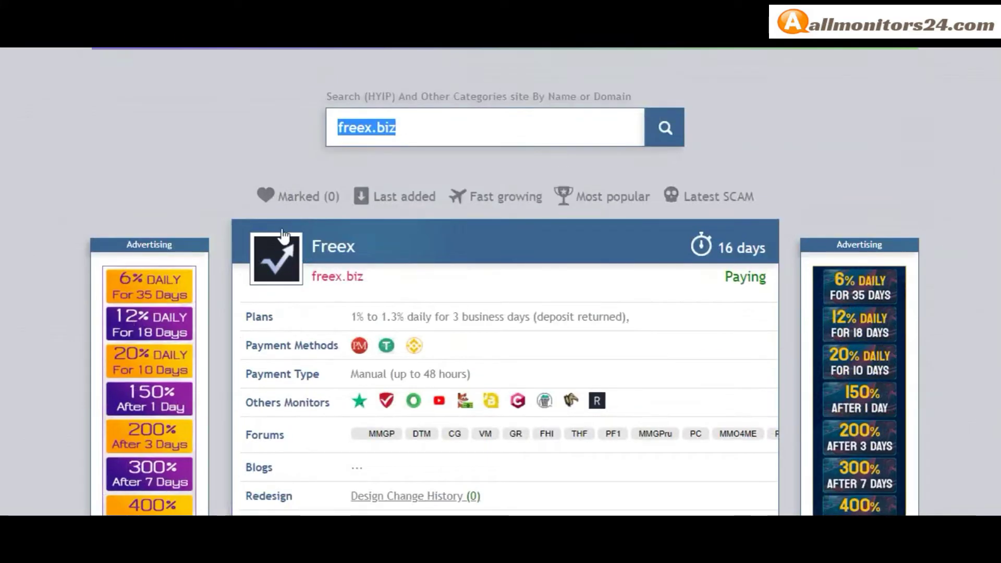
scroll(354, 215, down, 2)
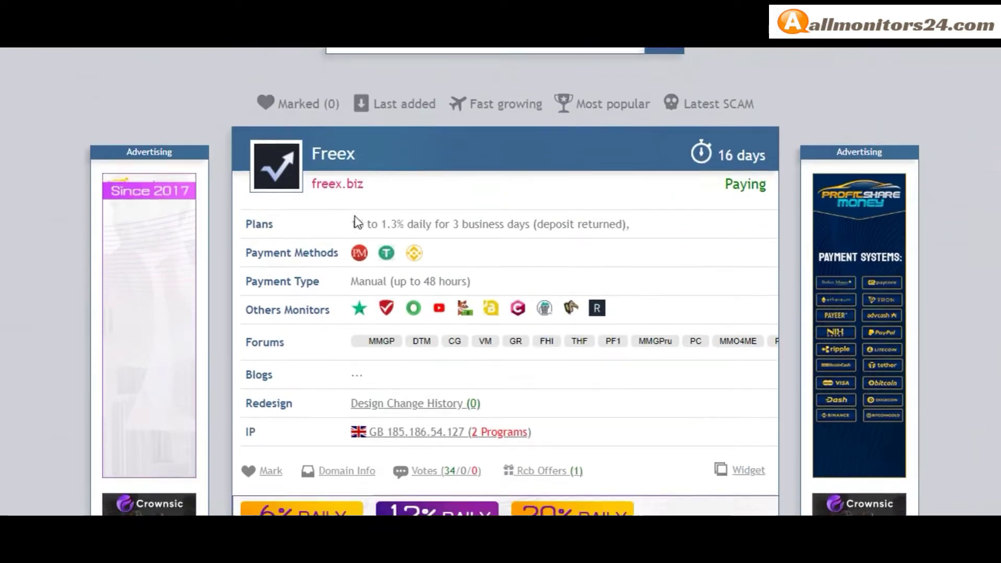
scroll(353, 224, down, 3)
- Expand Freex's 34/0/0 votes list, then show freex.biz domain registration details
click(436, 188)
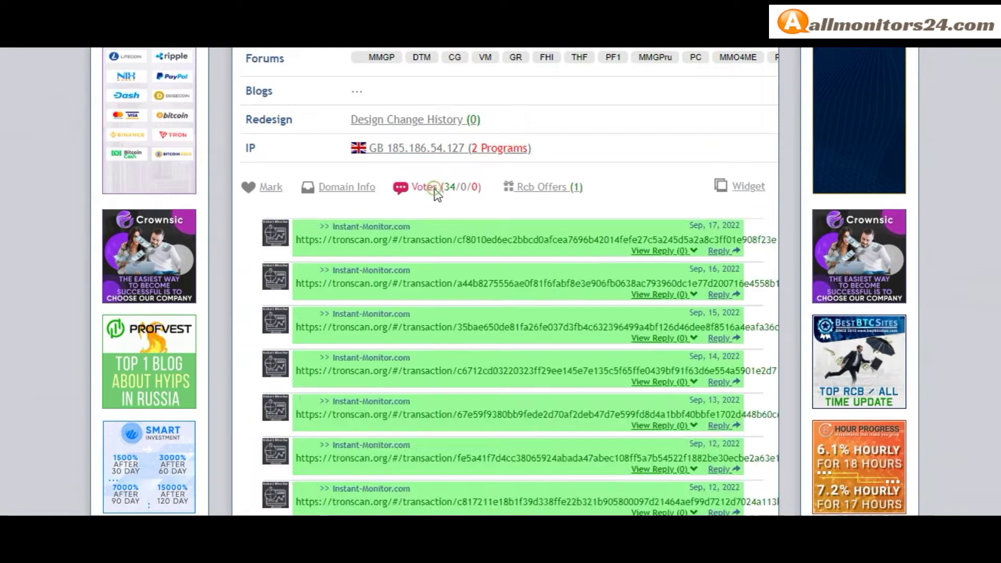
scroll(434, 196, down, 5)
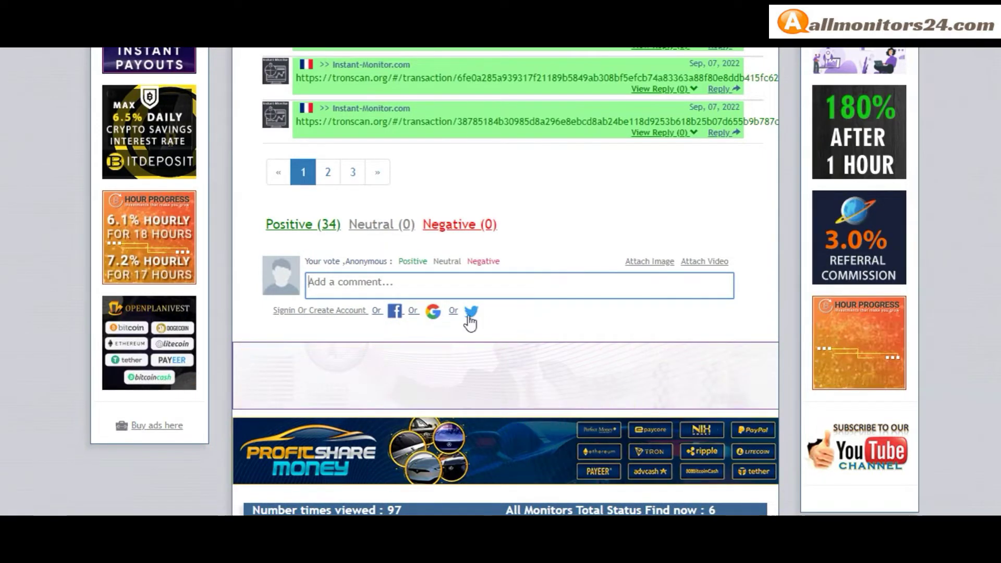
scroll(418, 325, up, 5)
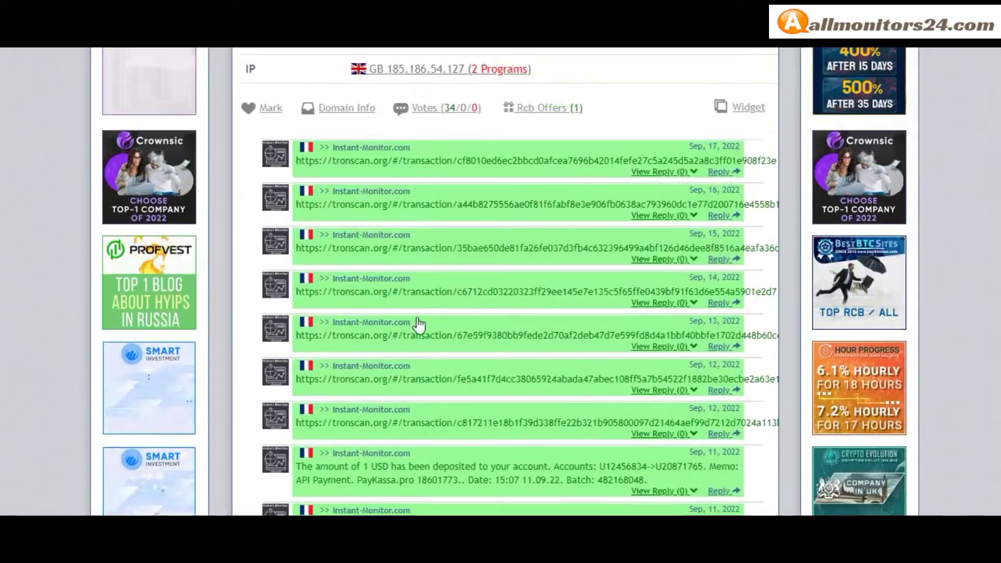
click(345, 107)
- Collapse the freex.biz domain details to reveal the Paying monitor banners
click(337, 112)
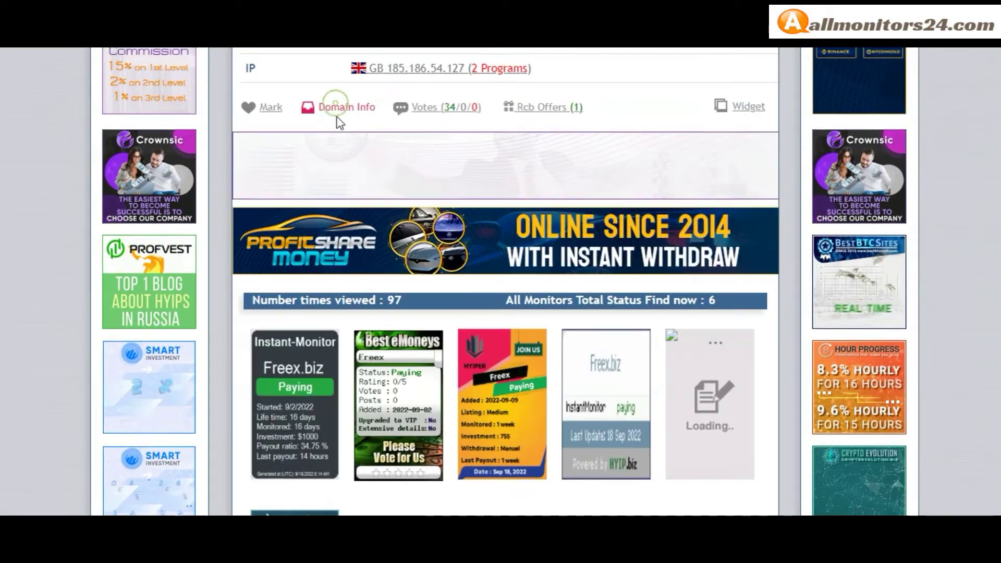
scroll(337, 235, down, 4)
scroll(293, 235, up, 2)
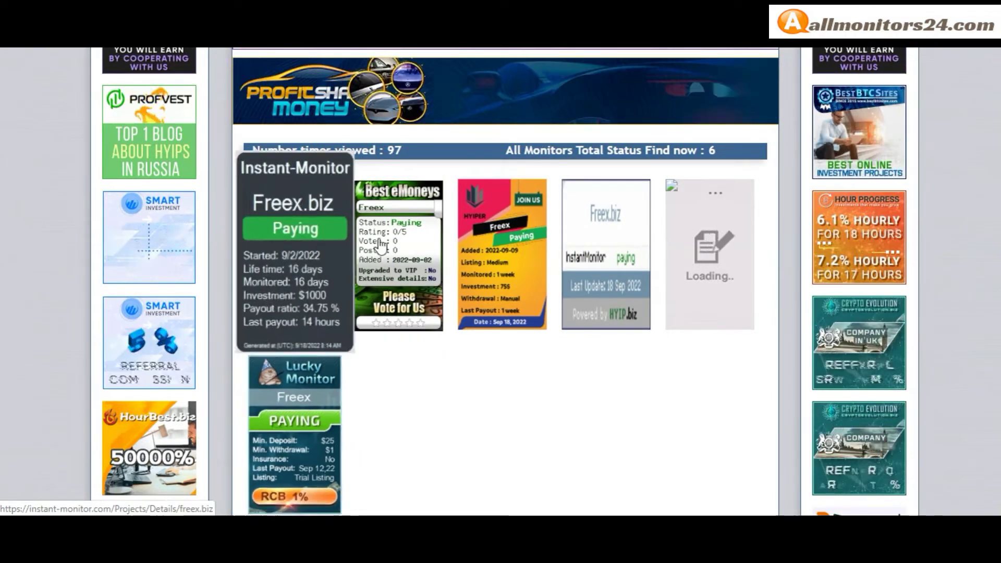
scroll(487, 290, down, 2)
scroll(269, 383, up, 2)
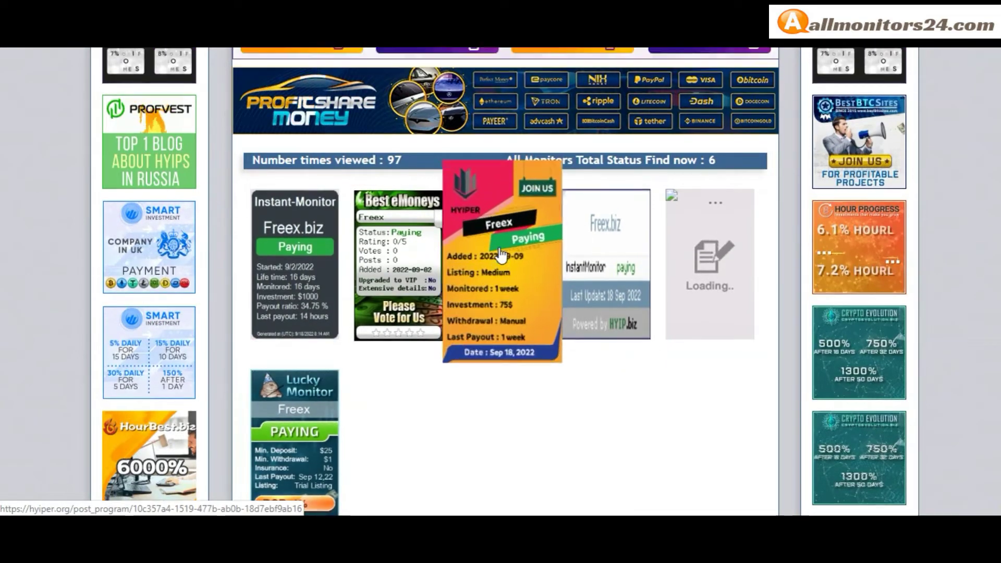
scroll(505, 238, up, 4)
scroll(447, 269, down, 5)
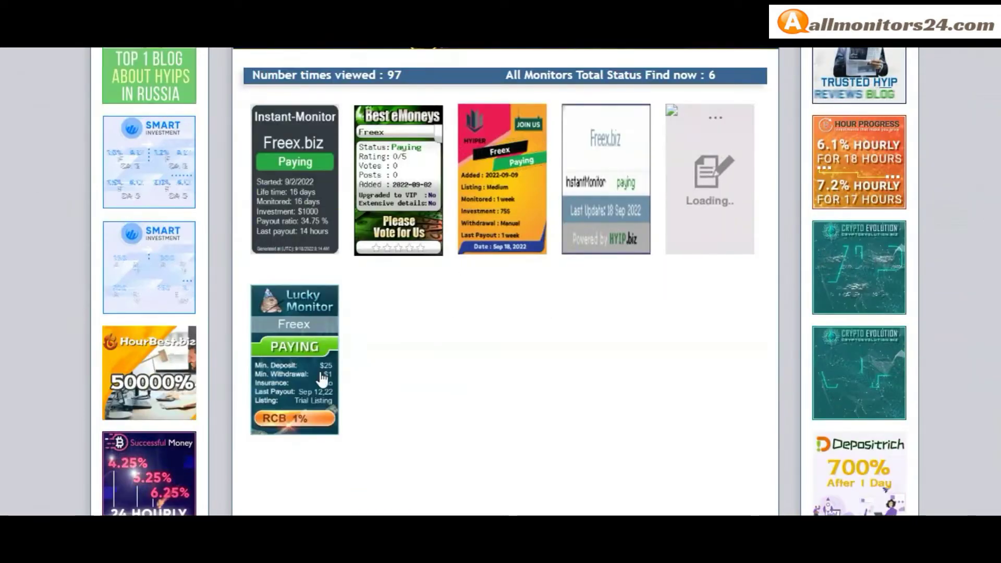
scroll(264, 185, up, 7)
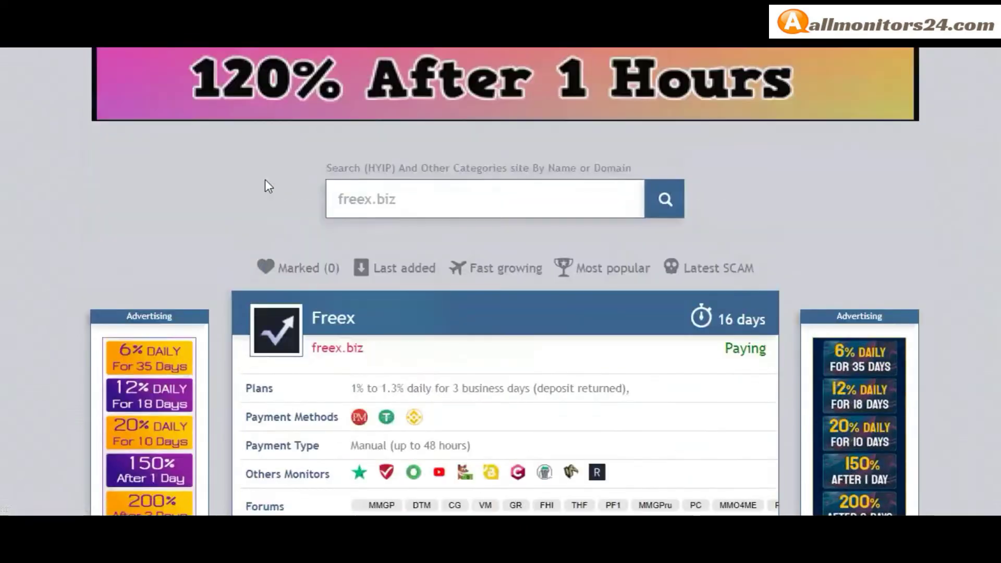
- Go to freex.biz from its listing and view the site's FAQ page
click(266, 334)
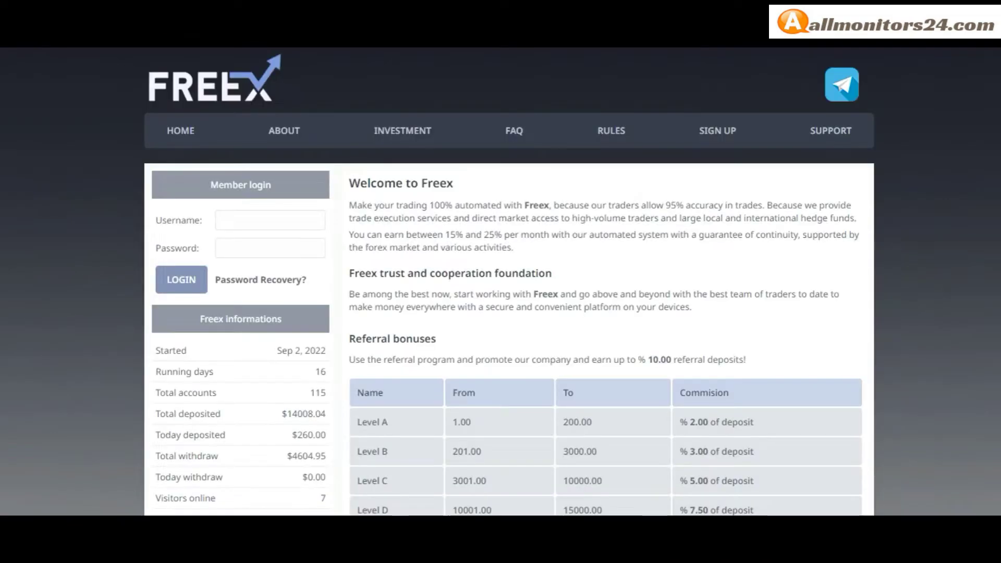
click(513, 131)
scroll(488, 246, down, 5)
scroll(485, 245, down, 5)
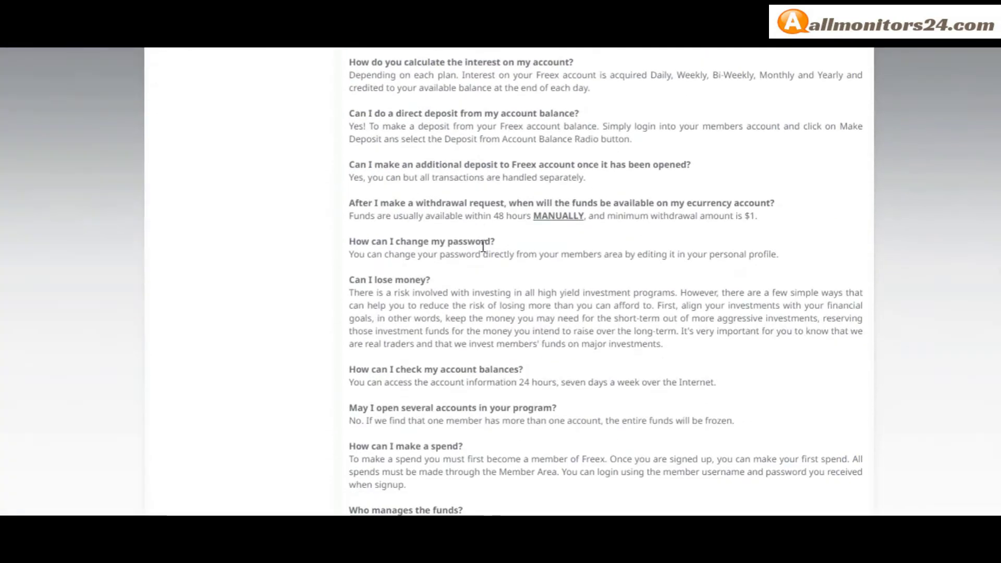
scroll(486, 246, down, 2)
scroll(485, 246, up, 2)
scroll(490, 246, up, 5)
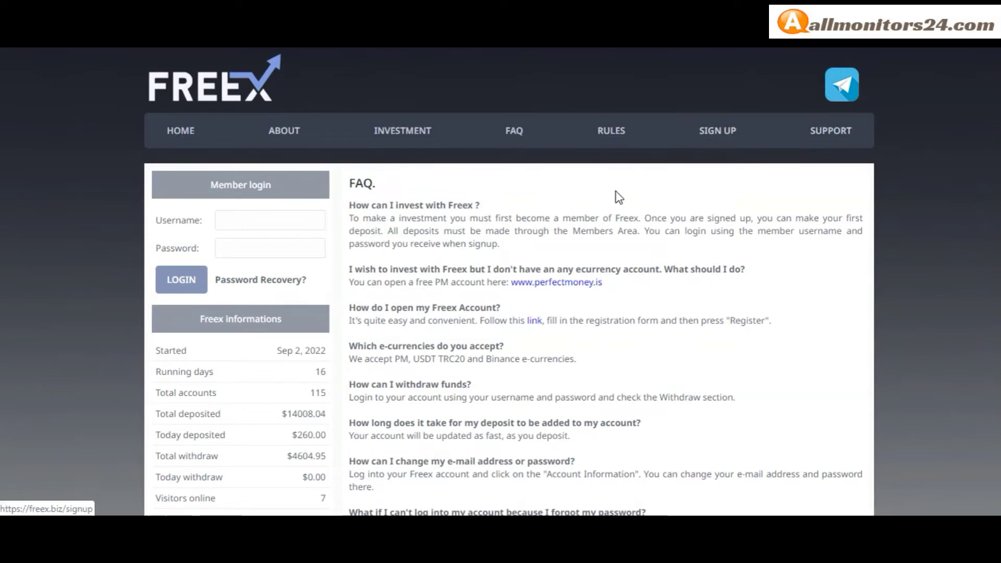
scroll(615, 195, down, 3)
scroll(581, 202, down, 5)
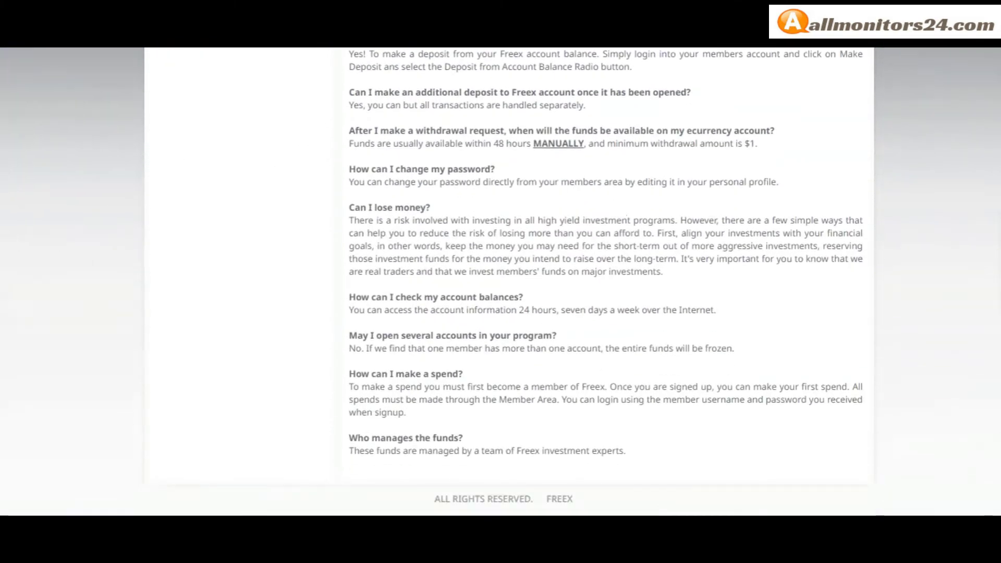
scroll(949, 275, up, 5)
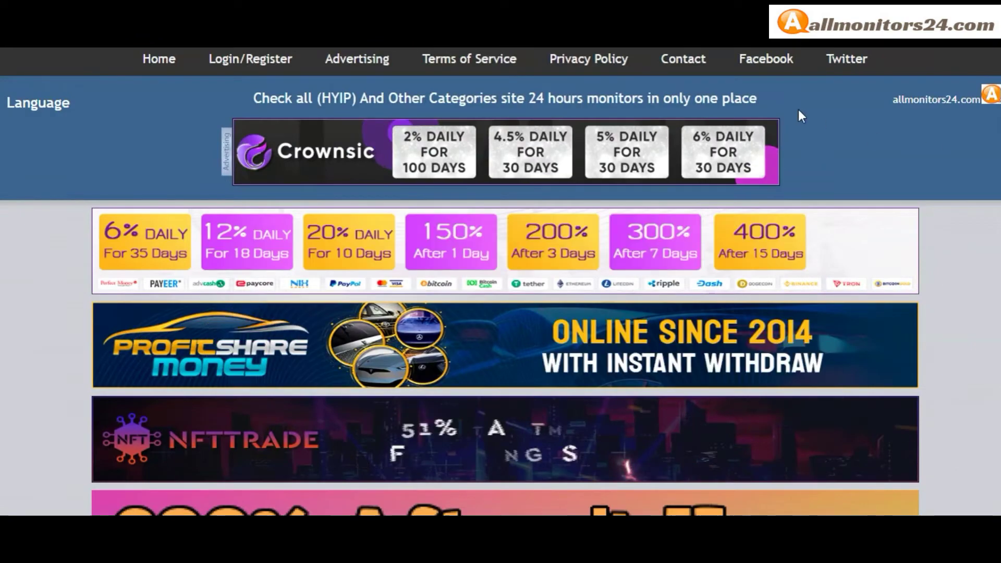
scroll(779, 319, down, 5)
scroll(795, 338, down, 5)
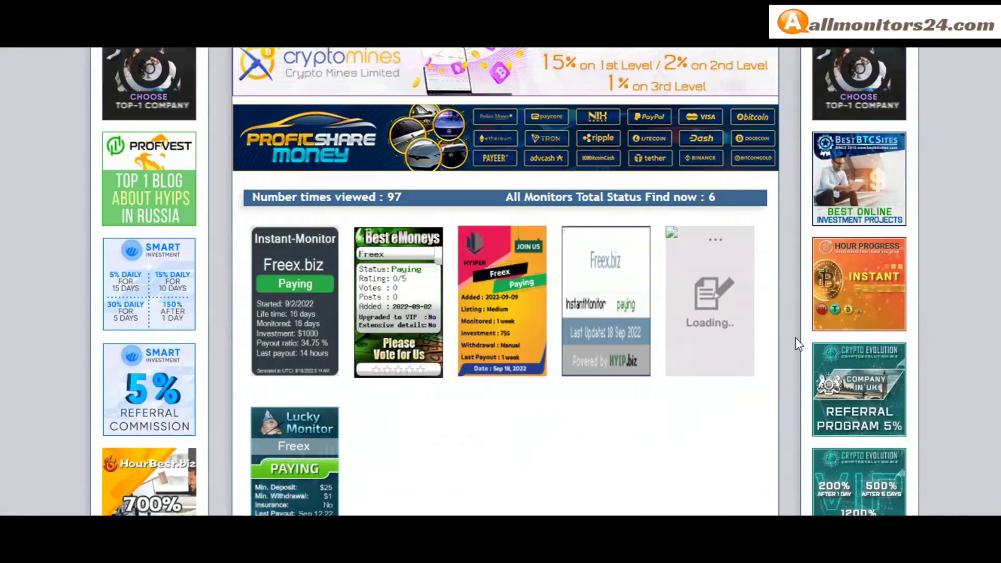
scroll(790, 382, up, 5)
scroll(790, 382, up, 5)
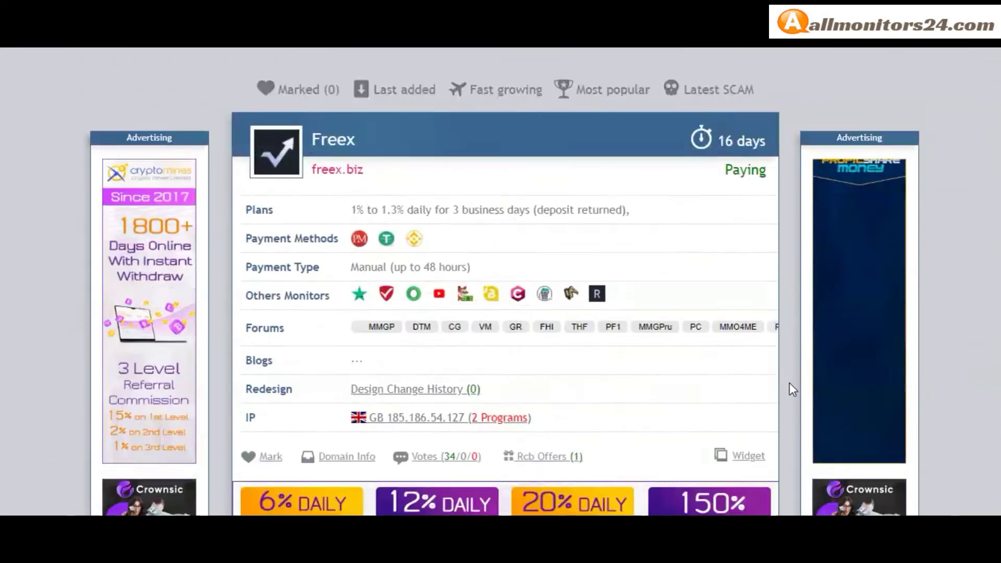
scroll(789, 383, up, 5)
scroll(762, 310, down, 5)
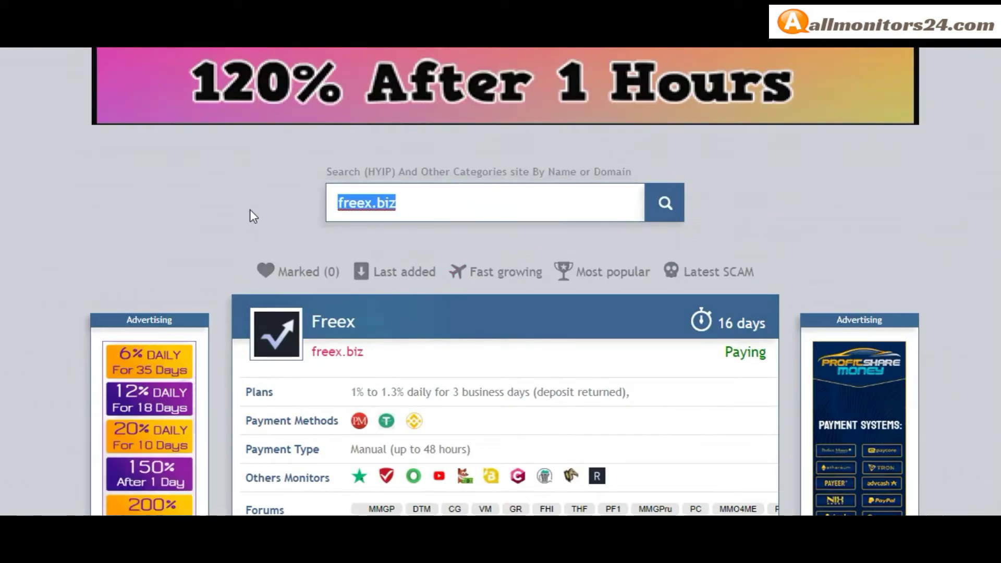